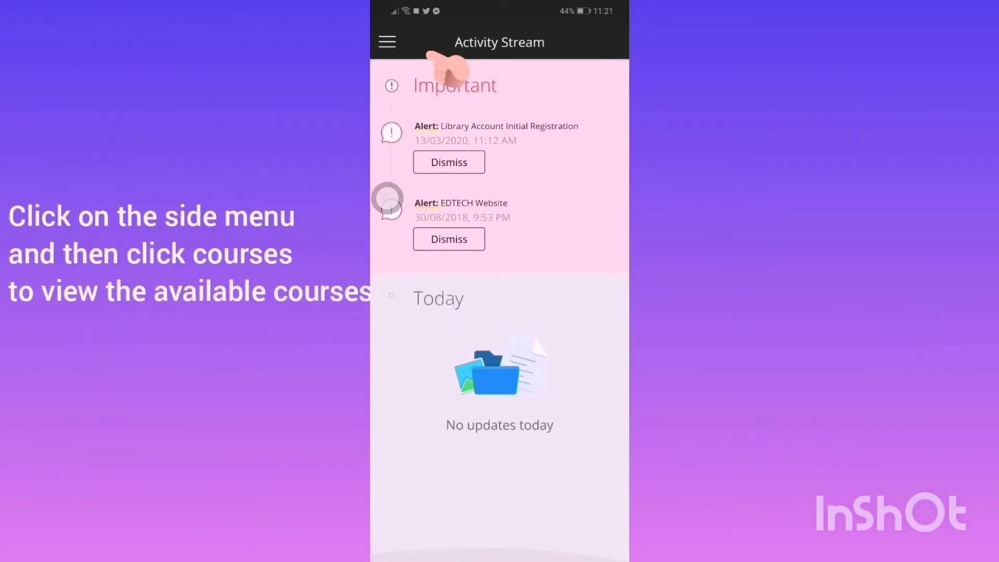
# Step: Go to the Courses list and scroll down to the MT 6314 (2I MT) course
pyautogui.click(387, 42)
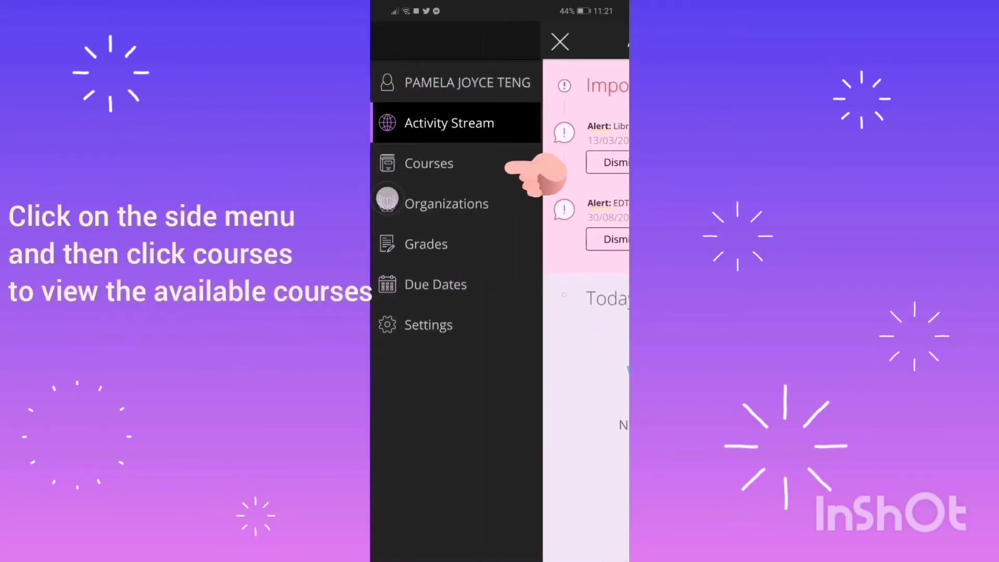
pyautogui.click(388, 199)
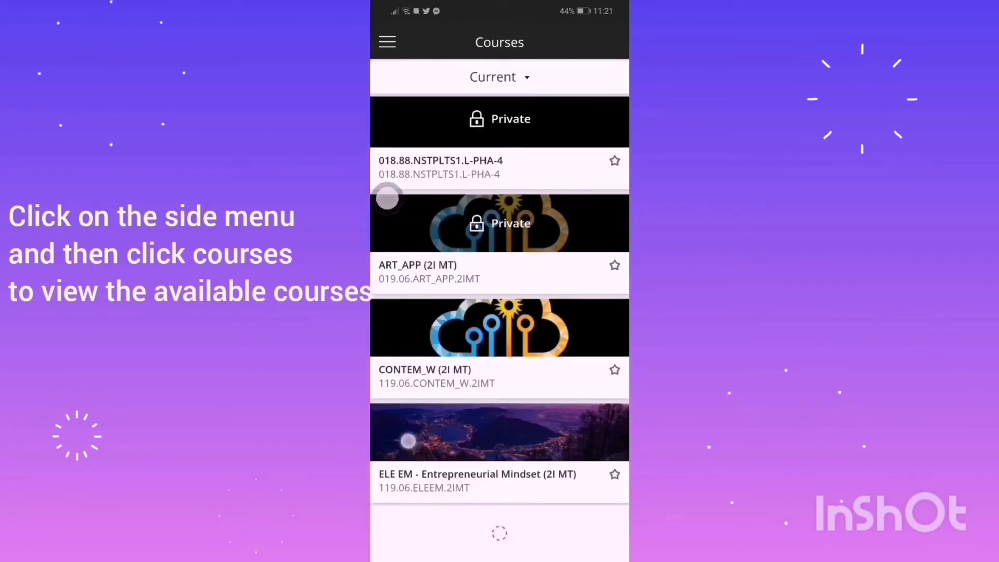
pyautogui.scroll(-2, 384, 343)
pyautogui.scroll(-6, 384, 342)
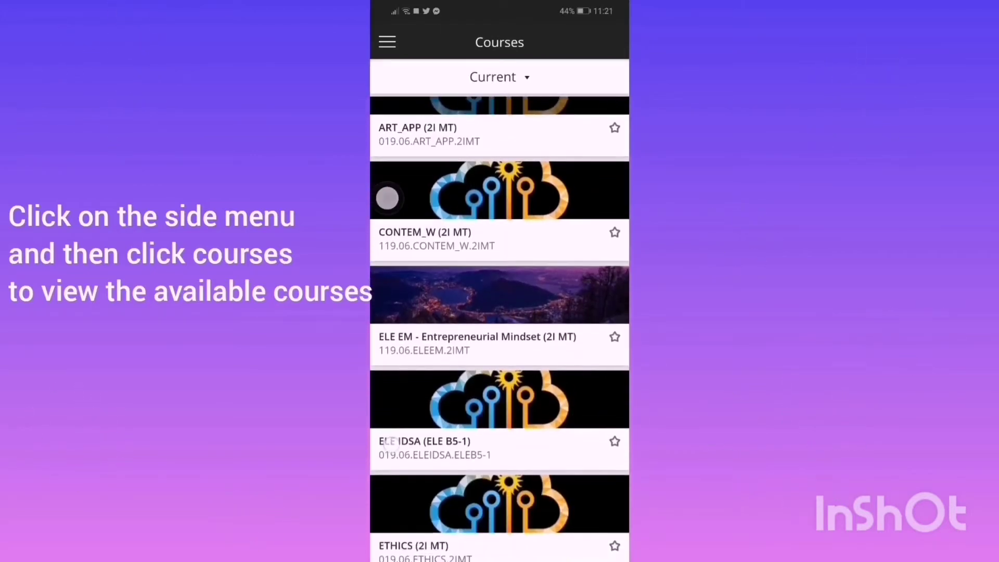
pyautogui.scroll(-11, 384, 371)
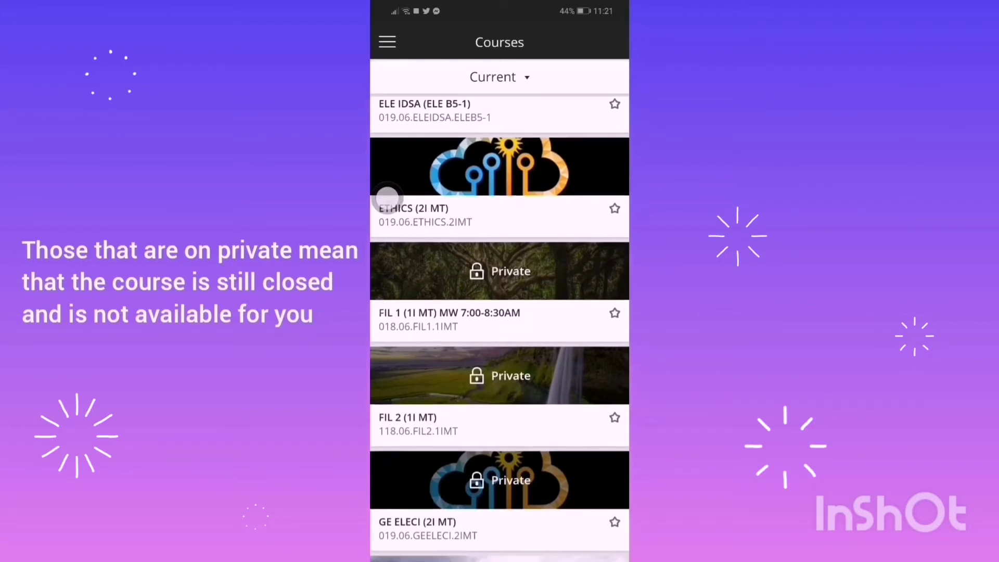
pyautogui.scroll(-7, 387, 198)
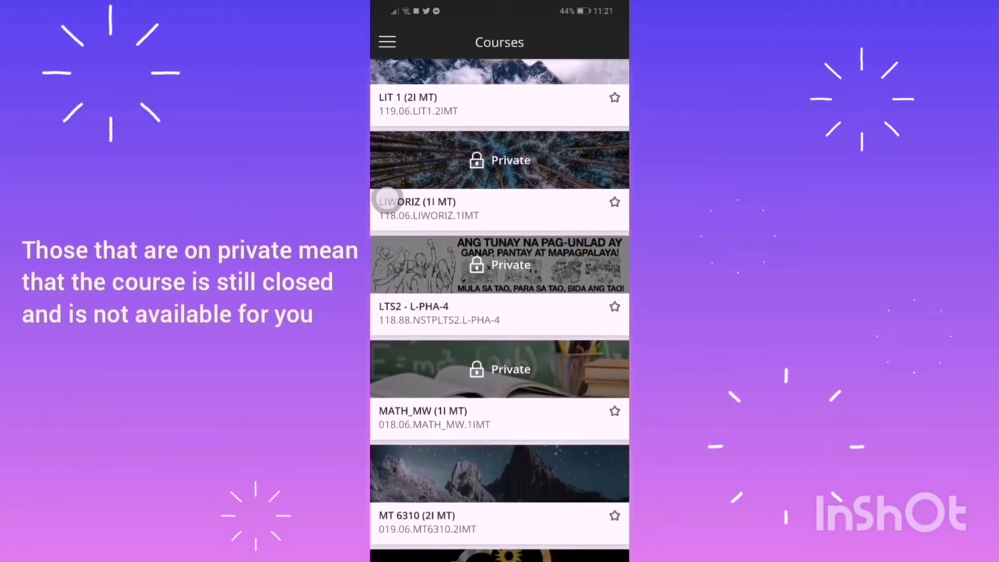
pyautogui.scroll(-6, 387, 198)
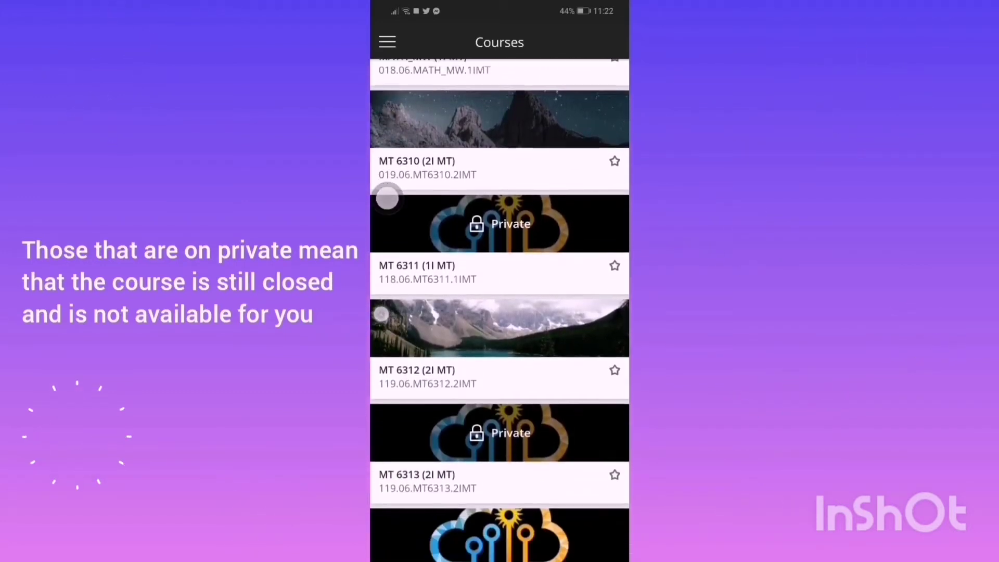
pyautogui.scroll(-5, 387, 197)
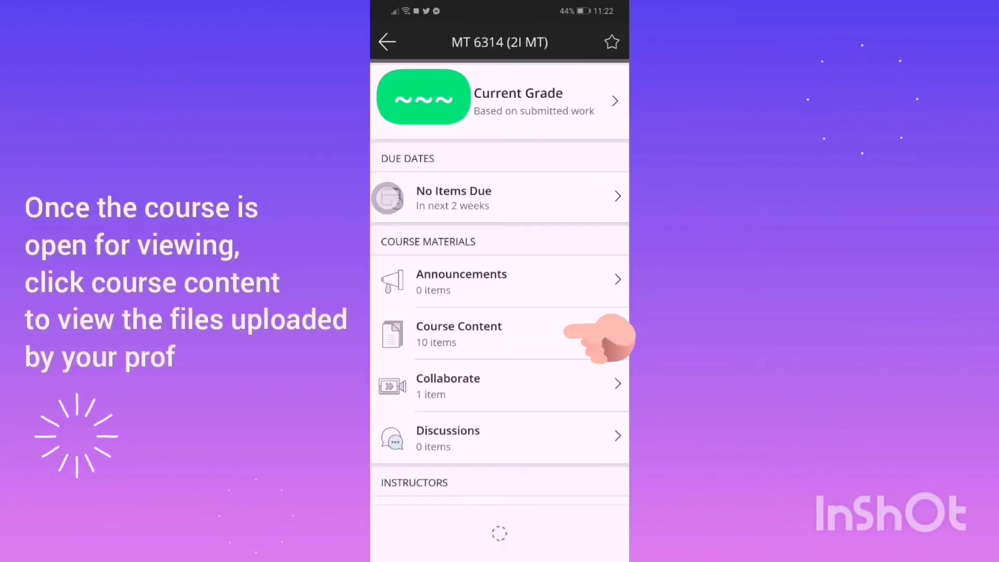
# Step: Open Content, then Pharmacology Final shift lecture notes, then the Chapter 23: The Alcohols file
pyautogui.click(432, 340)
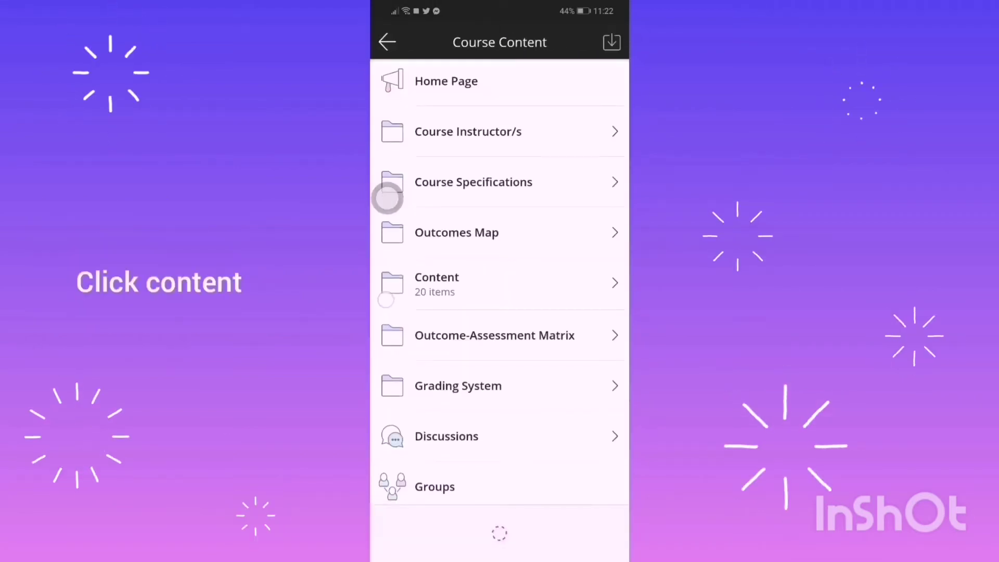
pyautogui.click(386, 300)
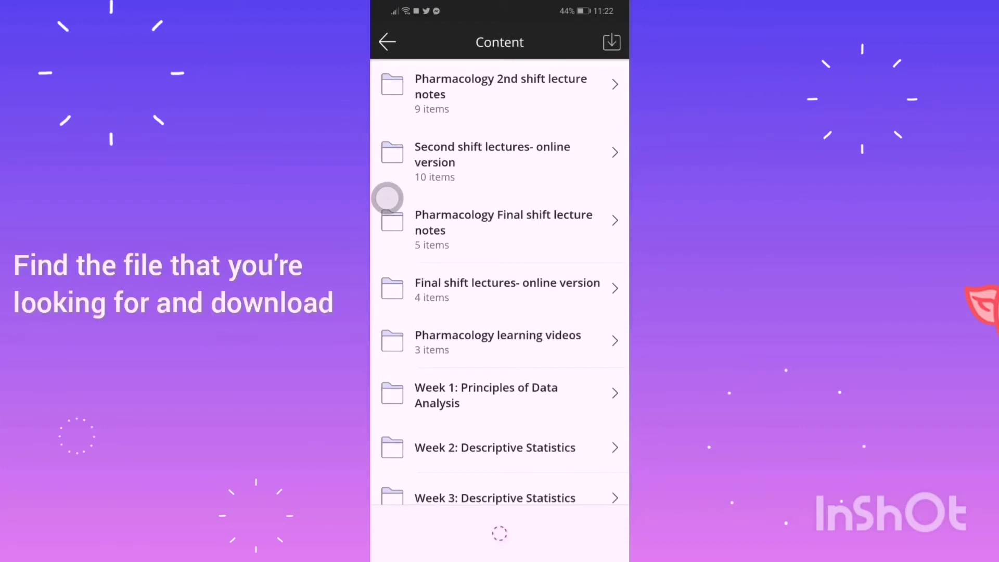
pyautogui.scroll(-3, 387, 198)
pyautogui.scroll(3, 387, 198)
pyautogui.click(387, 198)
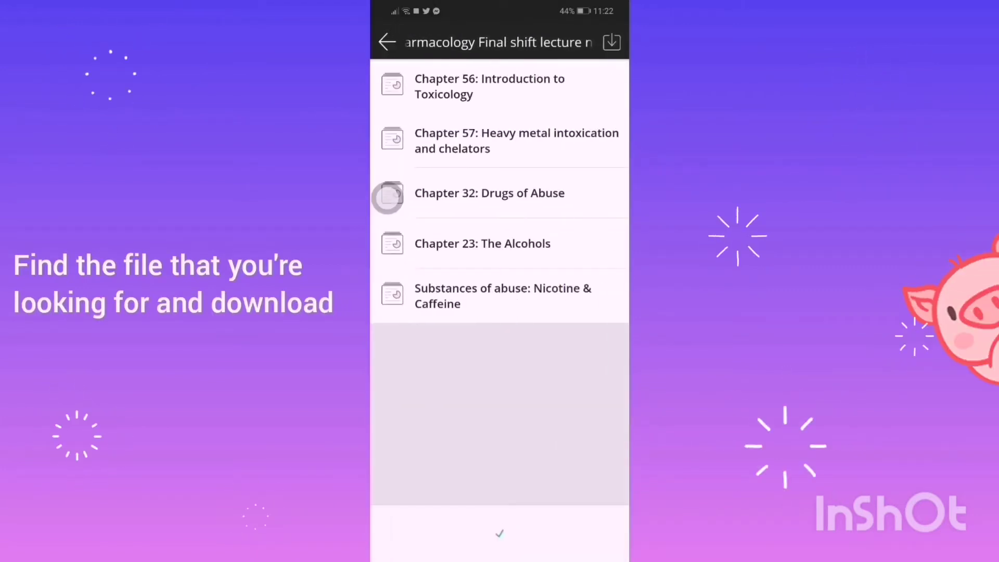
pyautogui.click(393, 243)
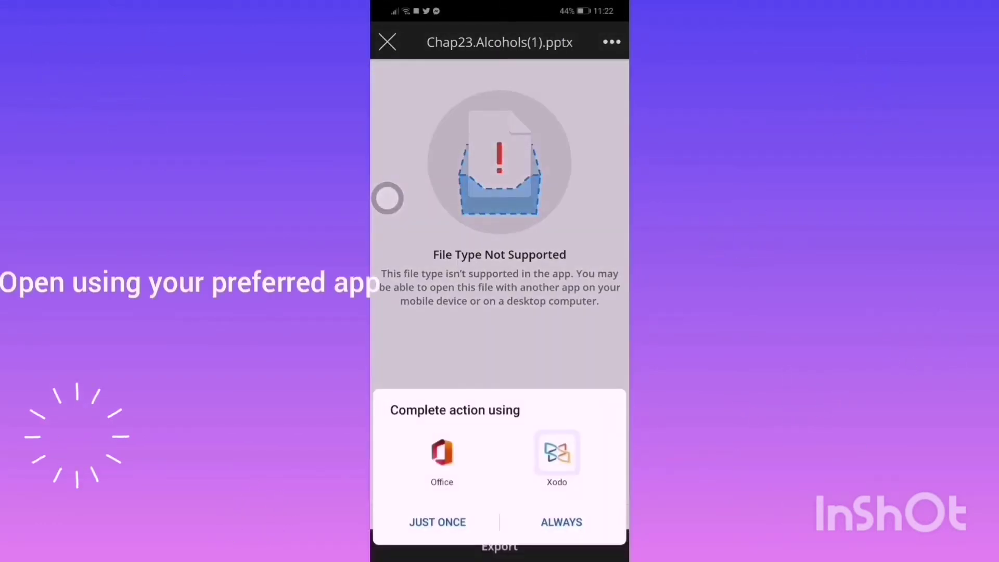
# Step: Open Chap23.Alcohols(1).pptx in Office and scroll through the slides
pyautogui.click(423, 457)
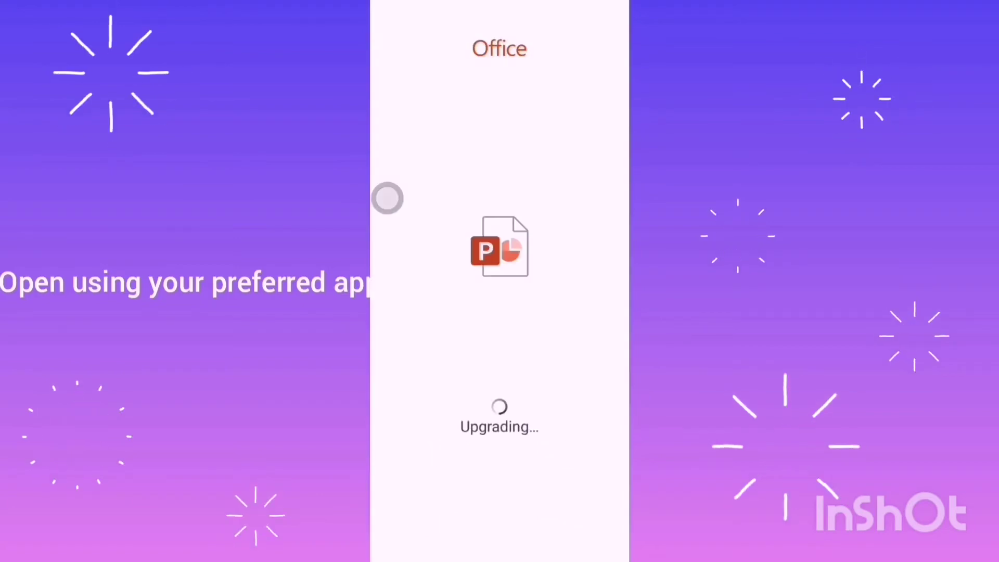
pyautogui.scroll(-10, 388, 199)
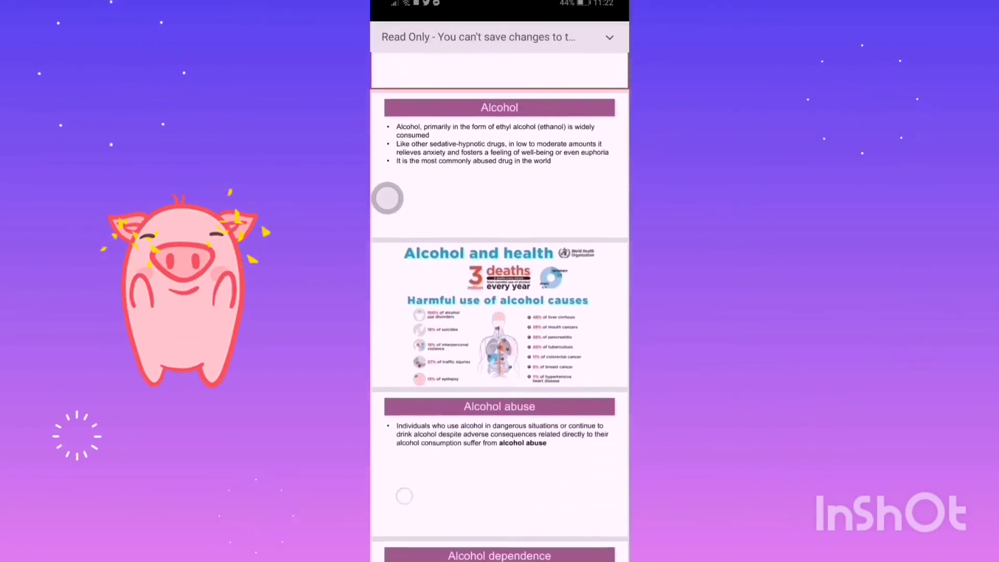
pyautogui.scroll(-10, 387, 198)
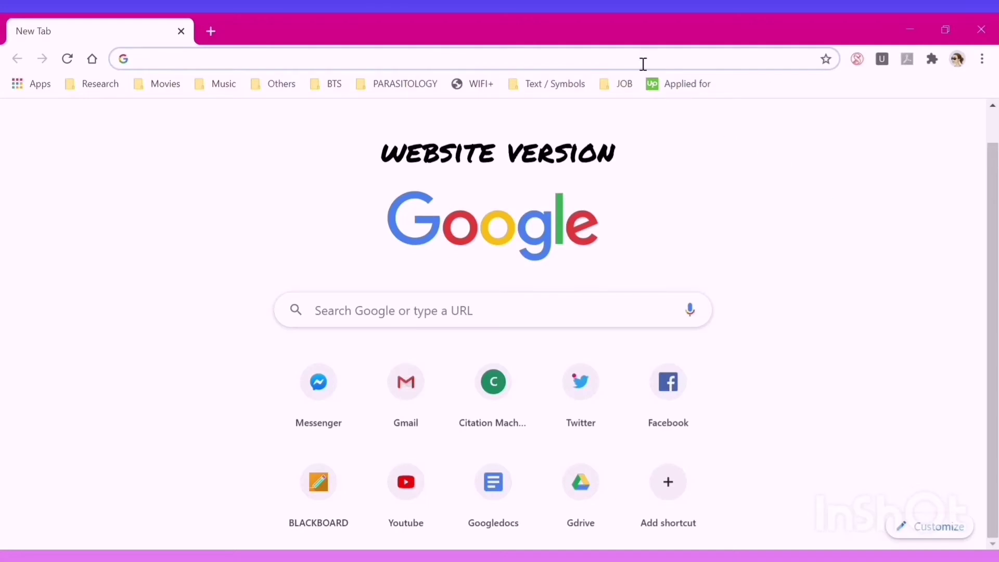
# Step: Search Google for 'blackboard ust' and open the UST Cloud Campus result
pyautogui.click(601, 69)
pyautogui.write('bl')
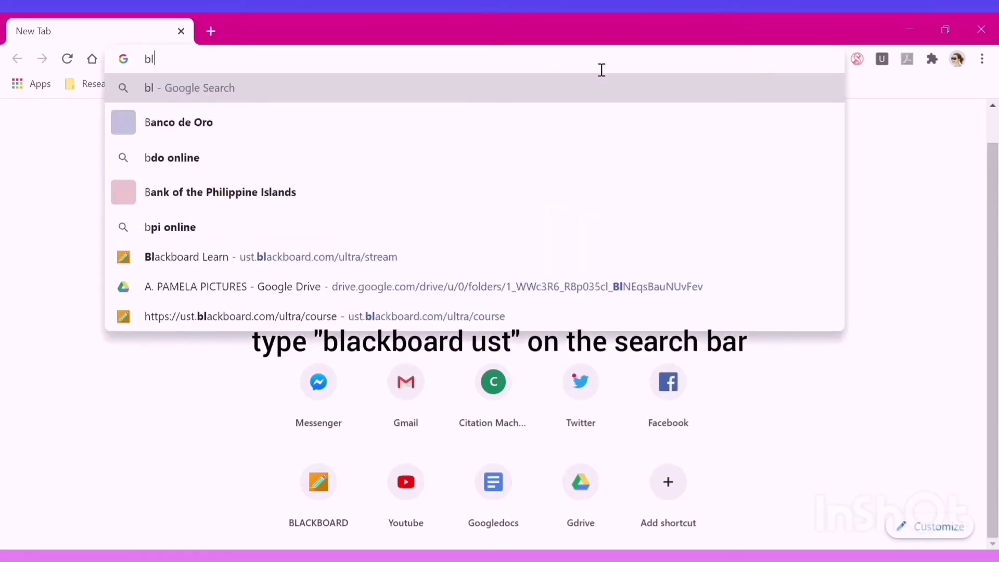
pyautogui.write('ackboard')
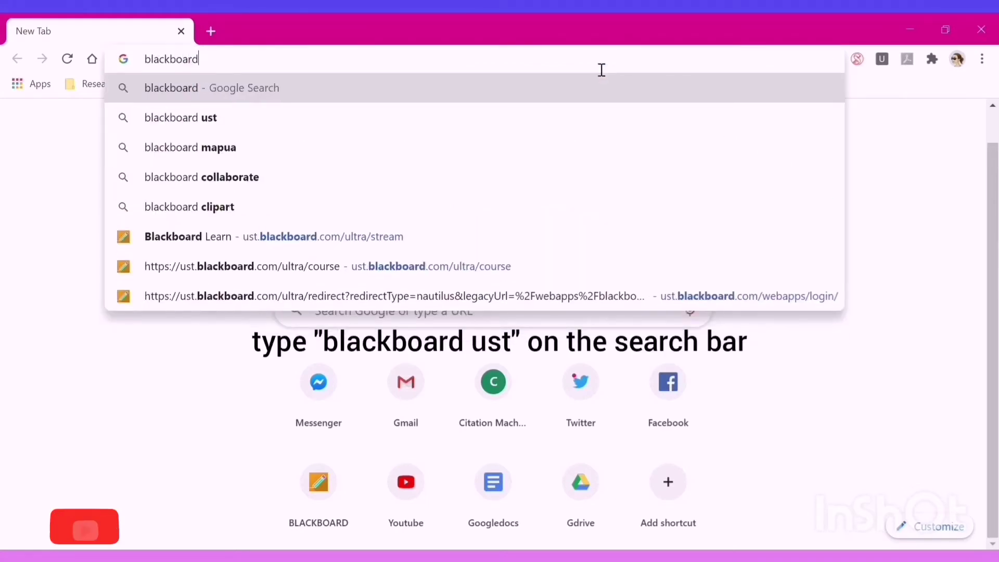
pyautogui.press('Down')
pyautogui.press('Up')
pyautogui.press('Down')
pyautogui.press('Return')
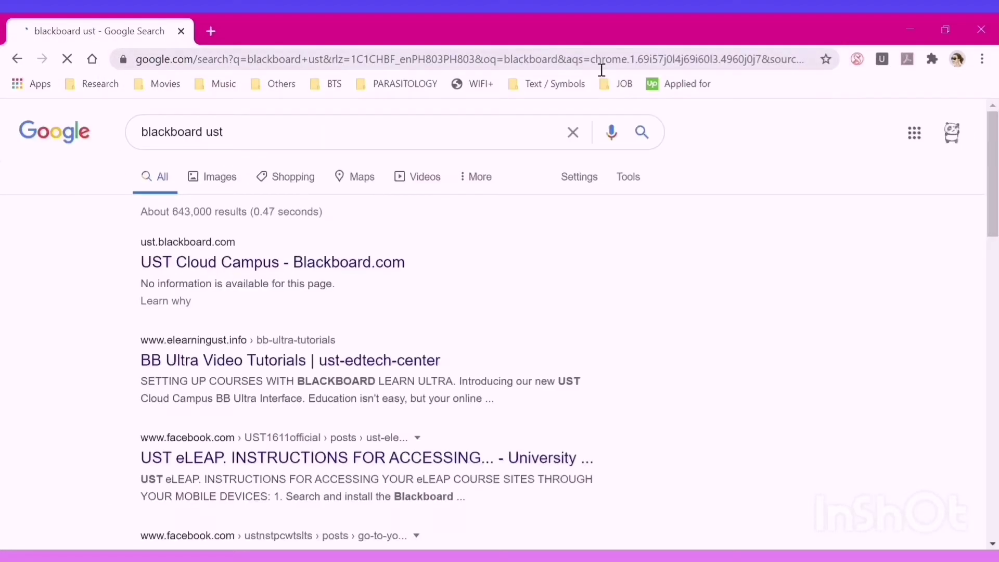
pyautogui.click(340, 263)
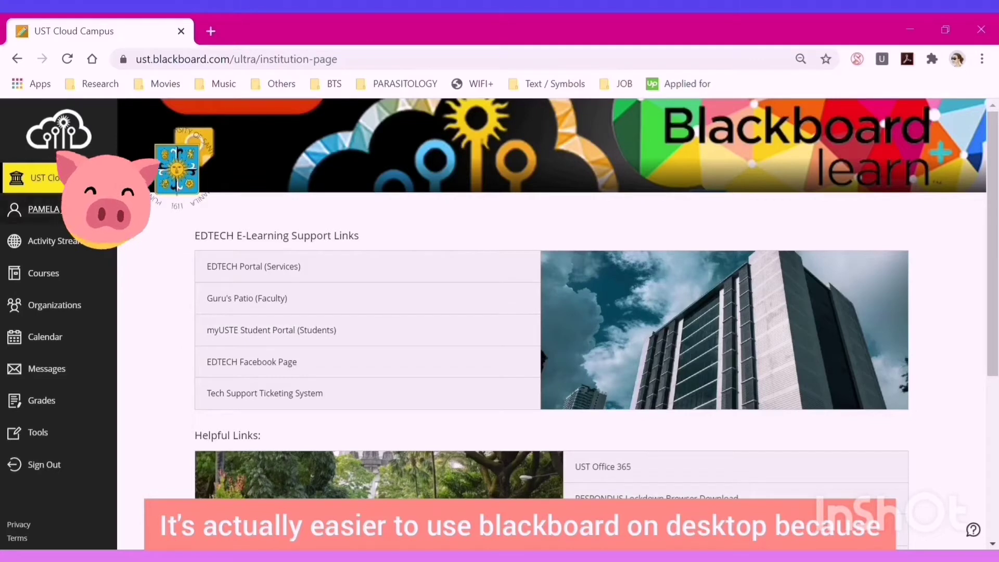
# Step: Open the Activity Stream and scroll through the posted grades
pyautogui.click(54, 241)
pyautogui.scroll(-5, 542, 319)
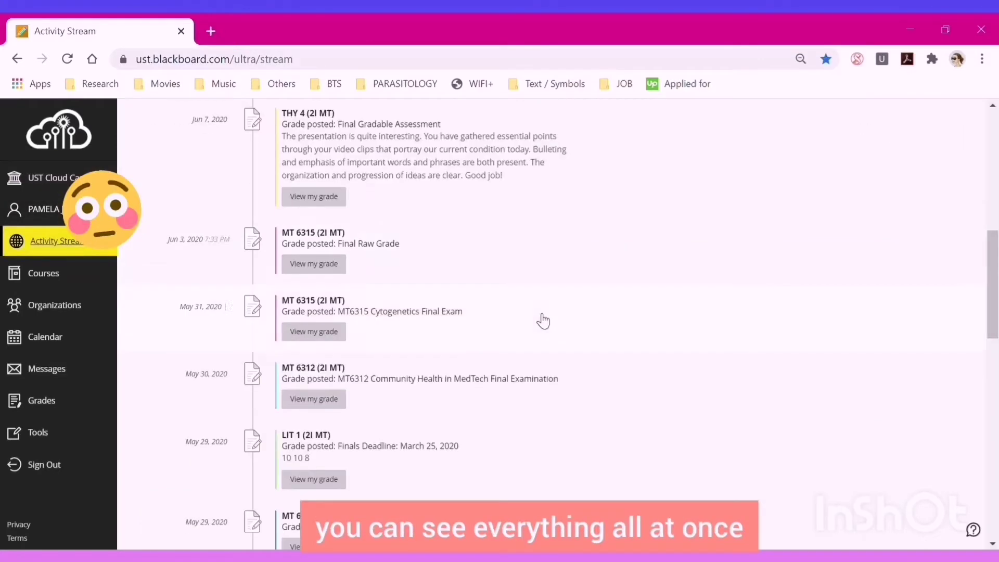
pyautogui.scroll(-4, 680, 372)
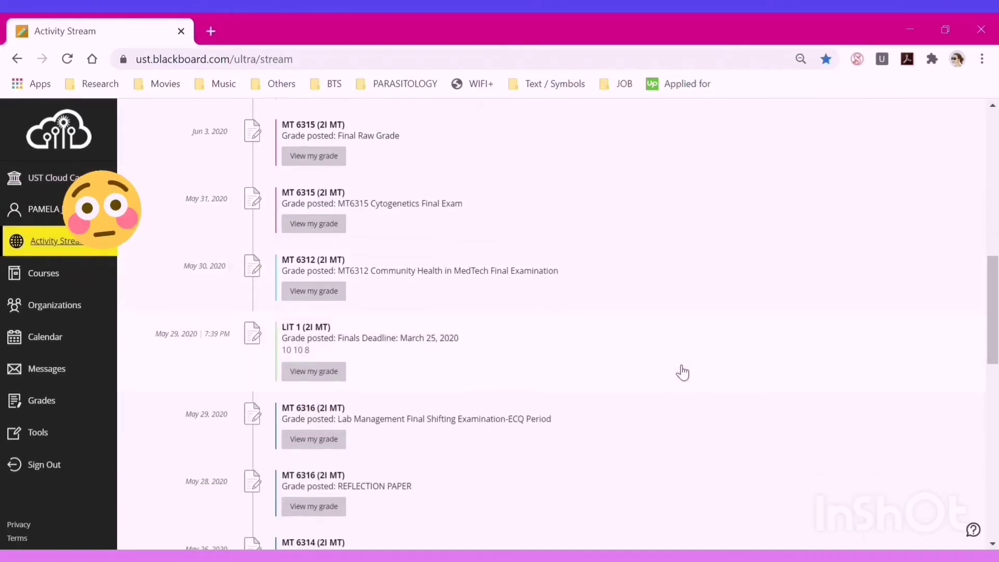
pyautogui.scroll(-3, 682, 373)
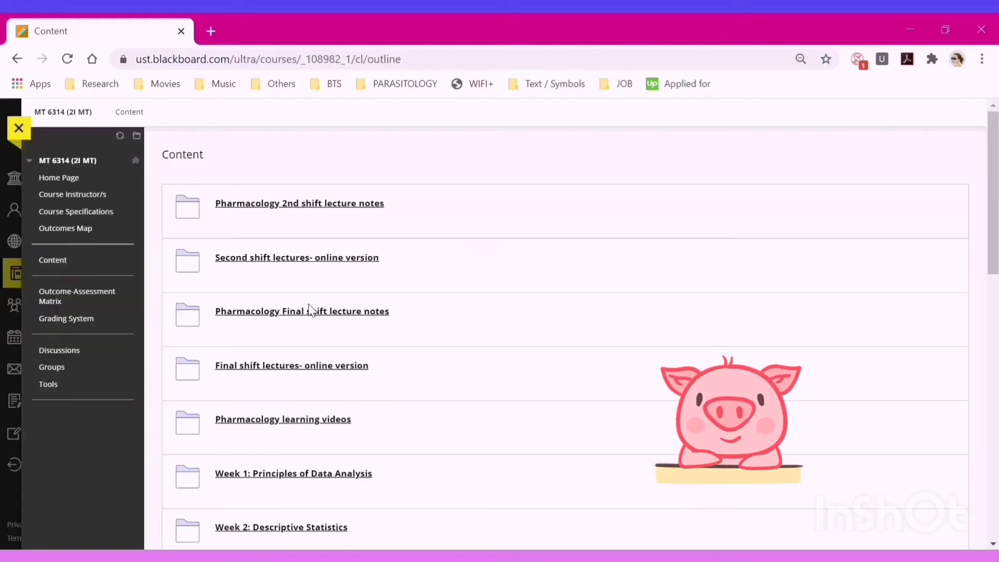
# Step: Open the Pharmacology 2nd shift lecture notes folder and a lecture inside it
pyautogui.scroll(-1, 339, 311)
pyautogui.scroll(1, 307, 292)
pyautogui.click(306, 204)
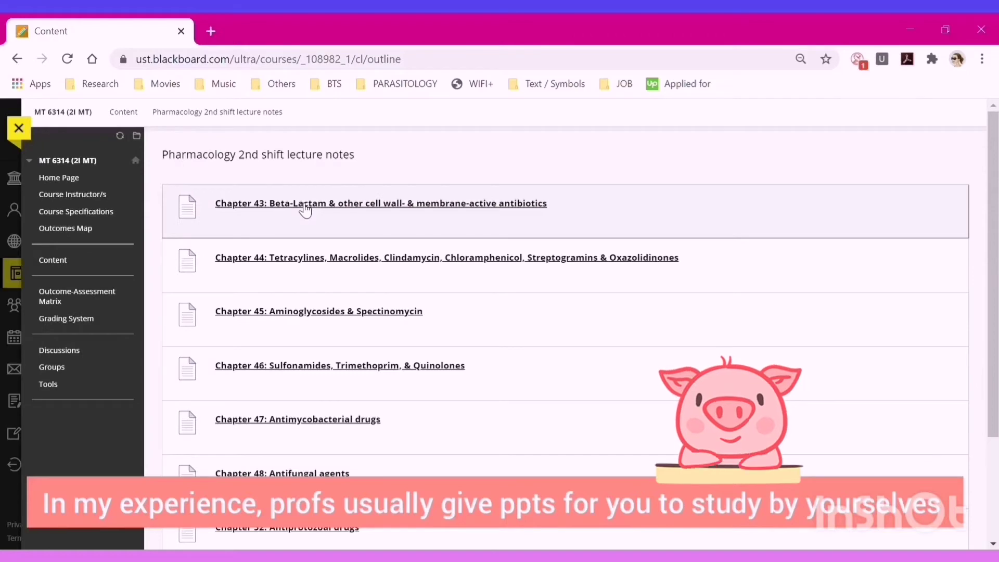
pyautogui.click(306, 204)
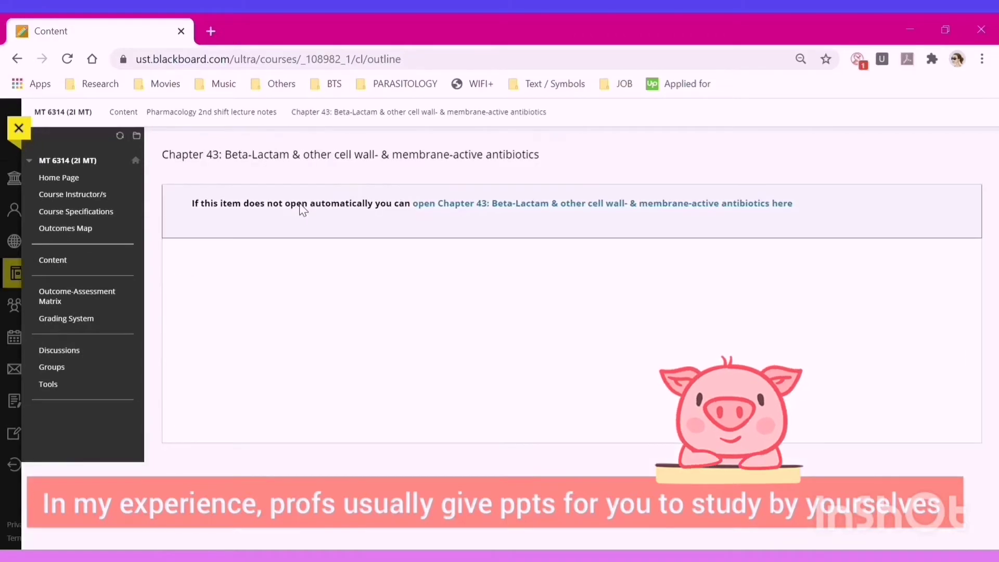
# Step: Scroll to the lecture video and seek ahead to about 3:41
pyautogui.scroll(-2, 559, 441)
pyautogui.scroll(-4, 559, 441)
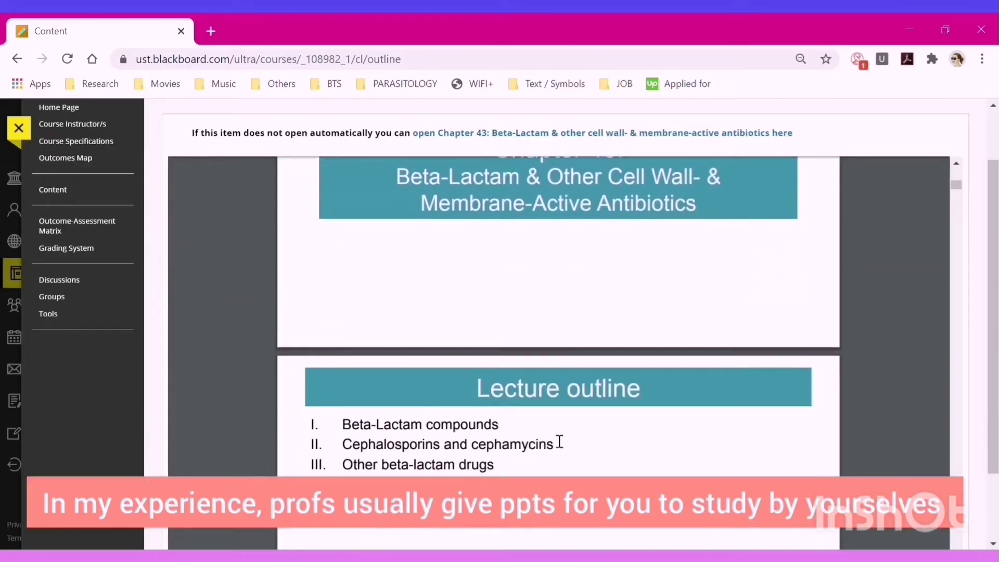
pyautogui.scroll(-8, 560, 441)
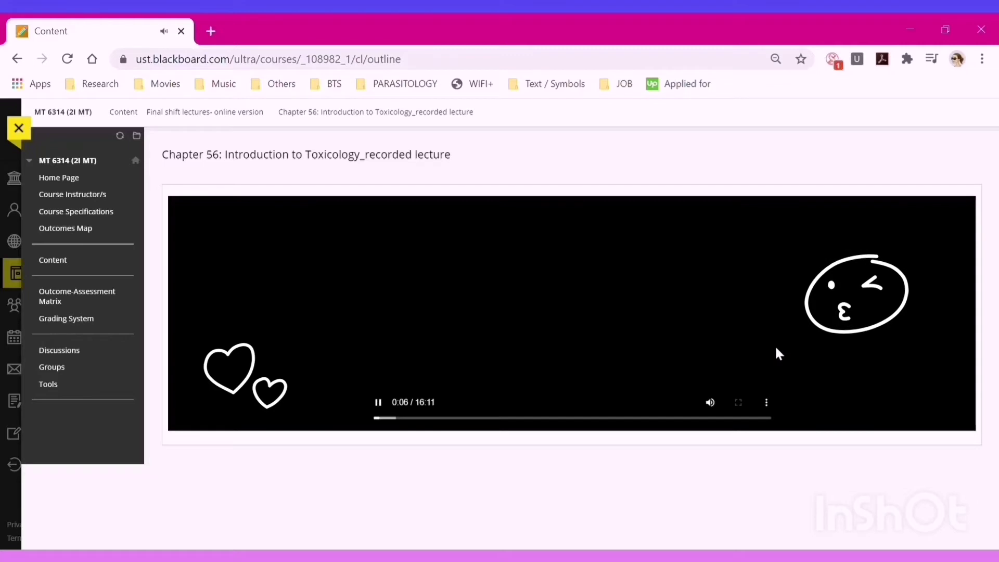
pyautogui.click(395, 418)
pyautogui.click(466, 418)
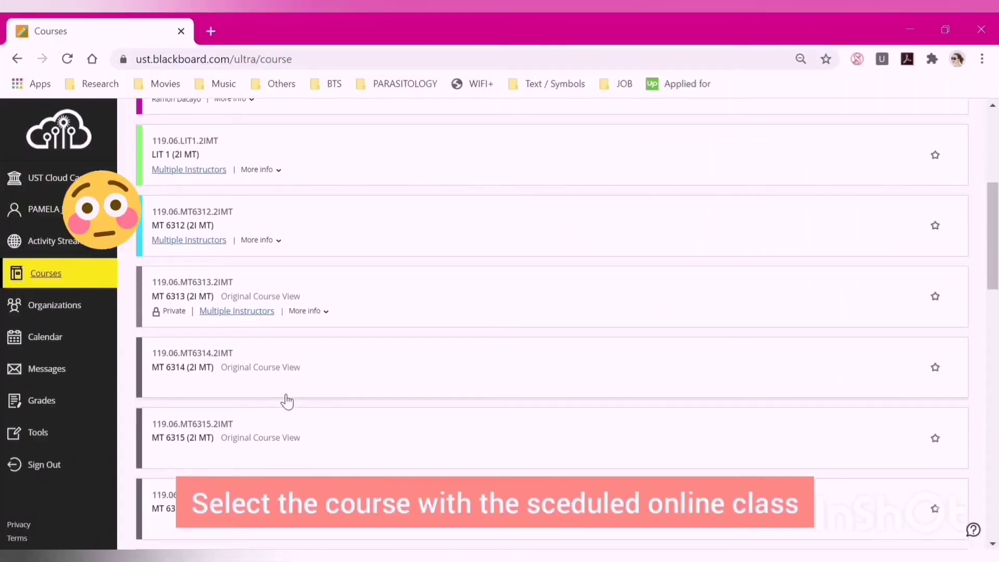
# Step: Open MT 6314's Tools and go to Blackboard Collaborate Ultra
pyautogui.click(334, 394)
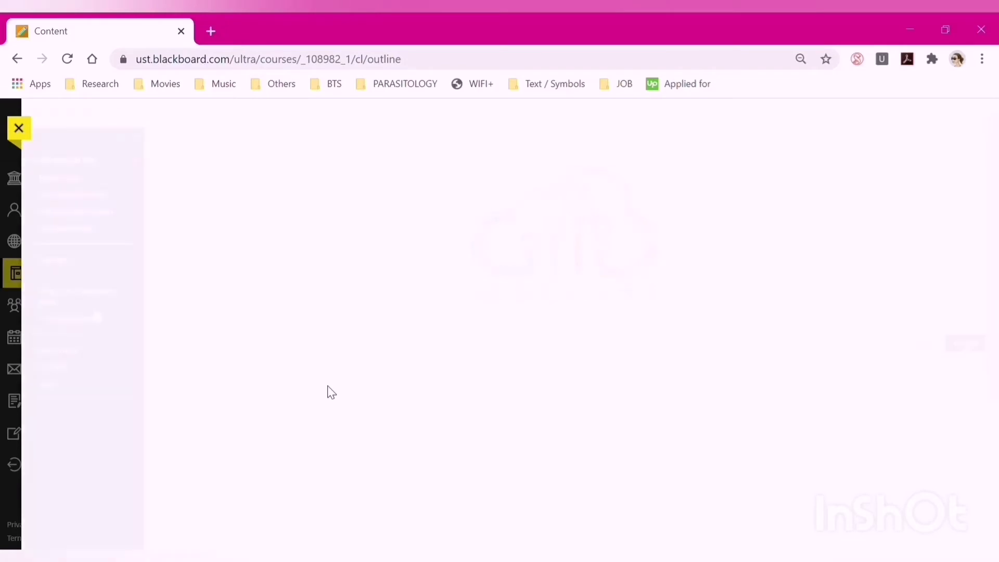
pyautogui.click(60, 386)
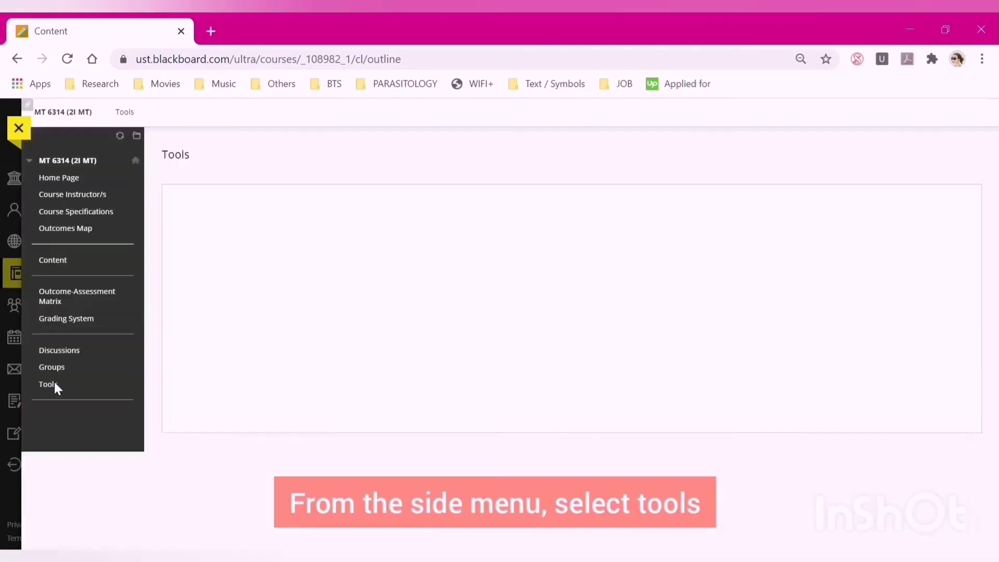
pyautogui.scroll(-2, 371, 341)
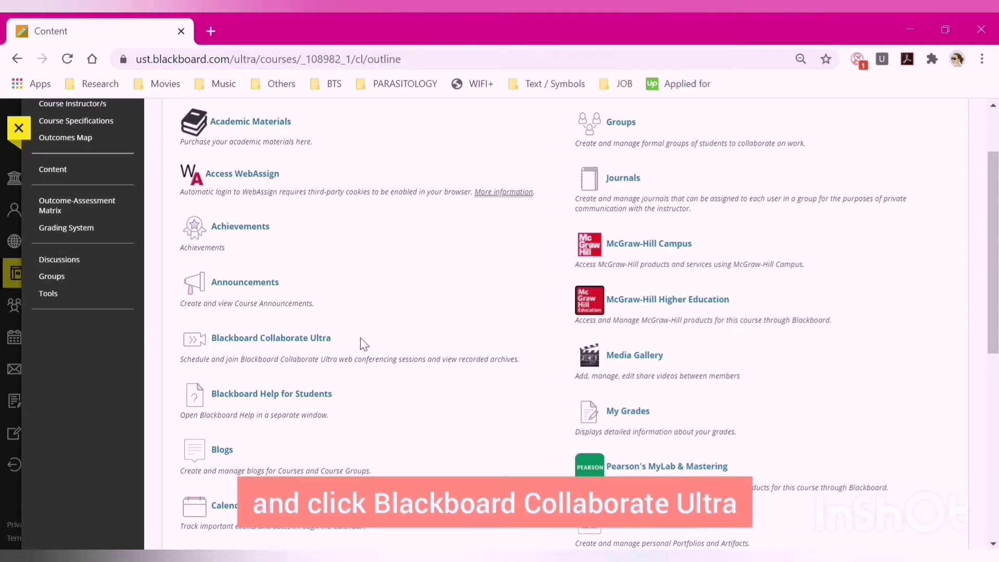
pyautogui.click(334, 351)
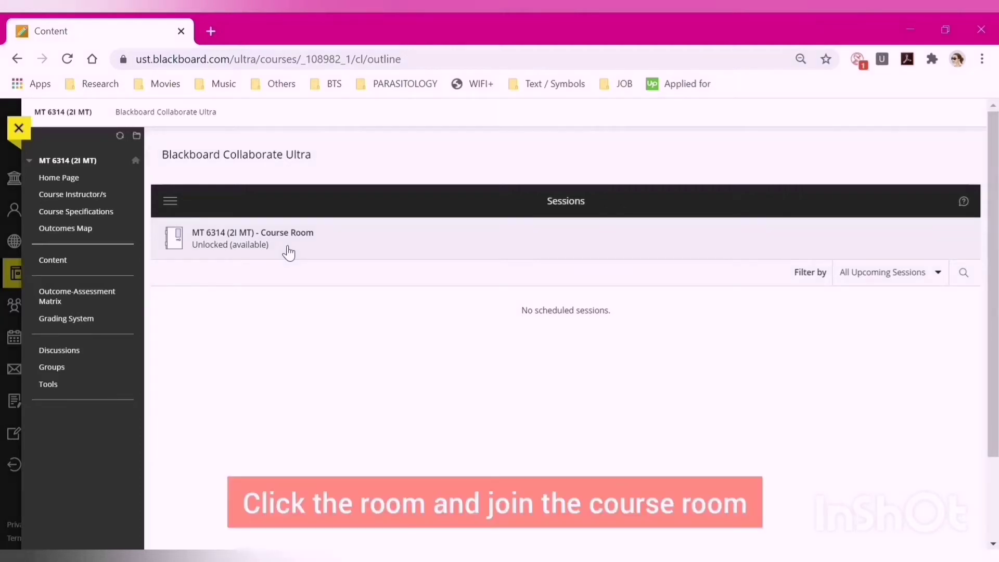
# Step: Select the MT 6314 - Course Room and join it
pyautogui.click(289, 254)
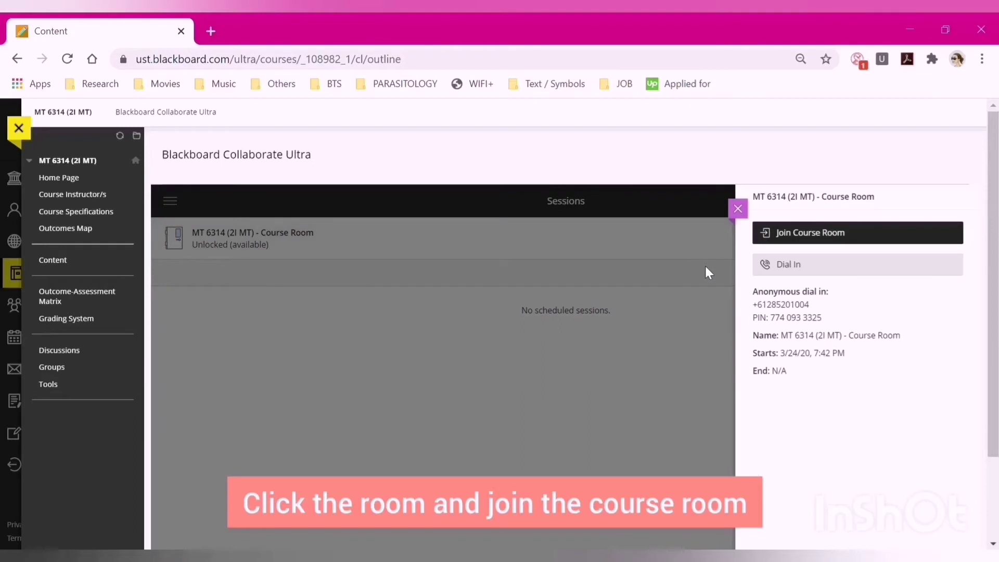
pyautogui.click(781, 243)
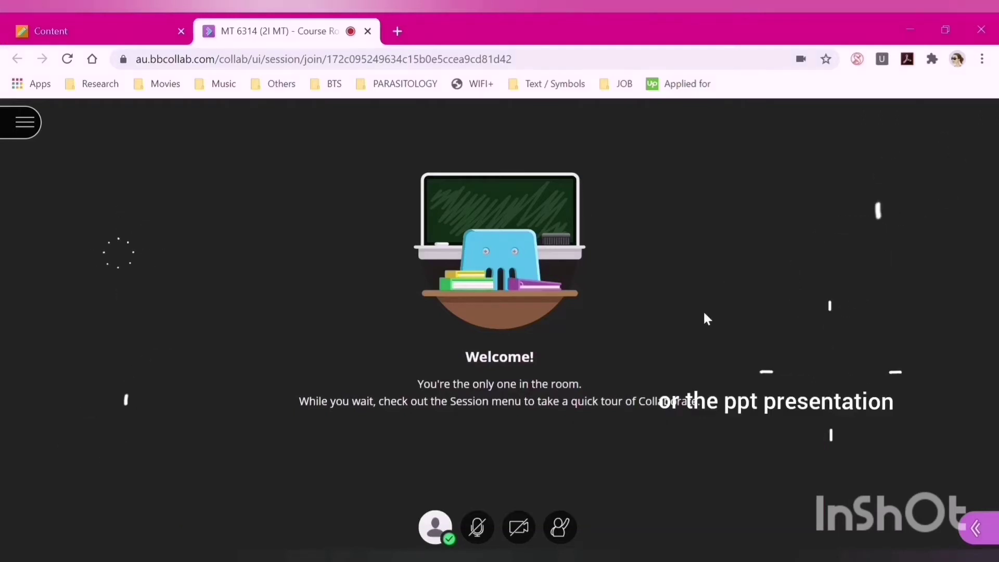
# Step: Raise and lower a hand, then set my feedback status to Happy
pyautogui.click(561, 528)
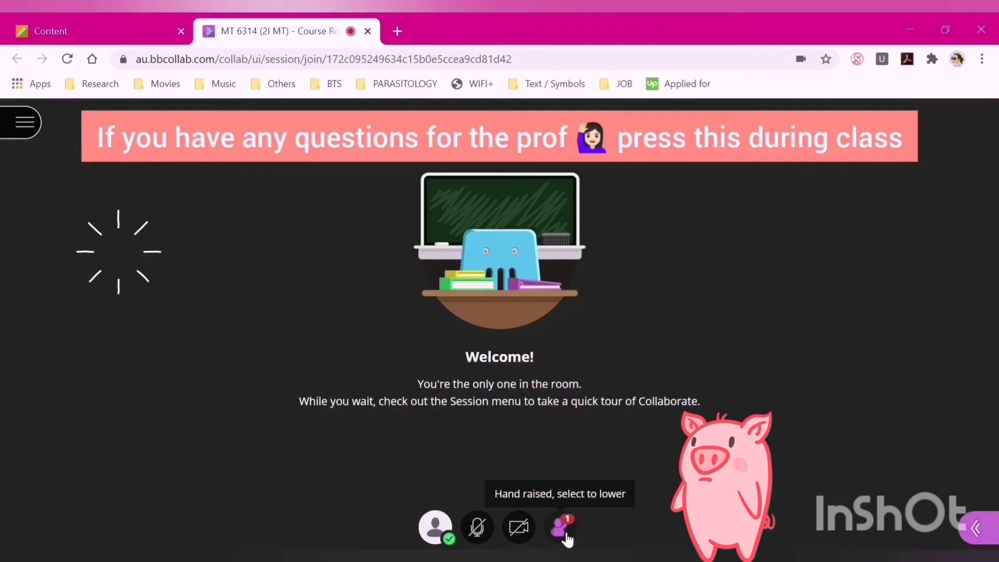
pyautogui.click(562, 529)
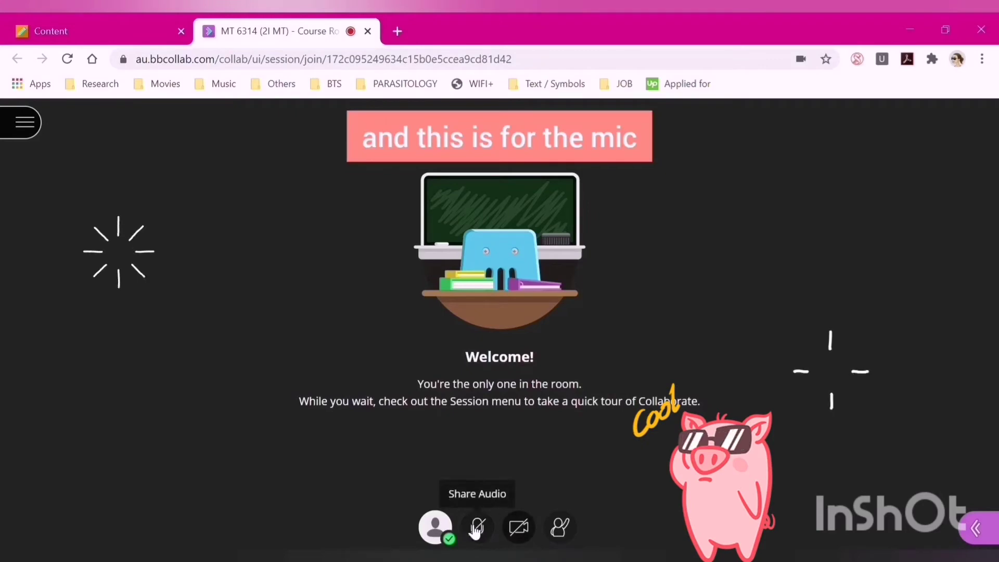
pyautogui.click(435, 529)
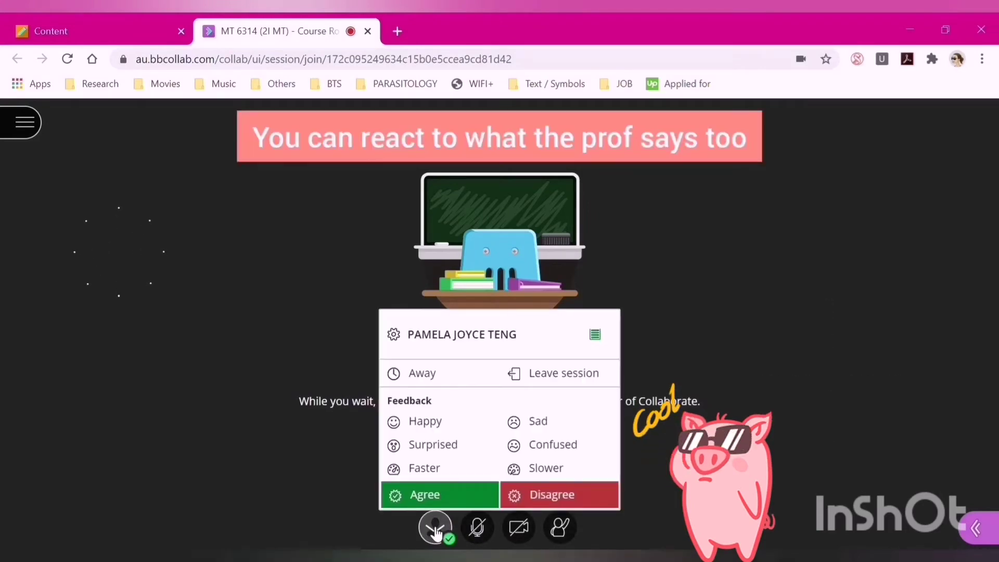
pyautogui.click(430, 423)
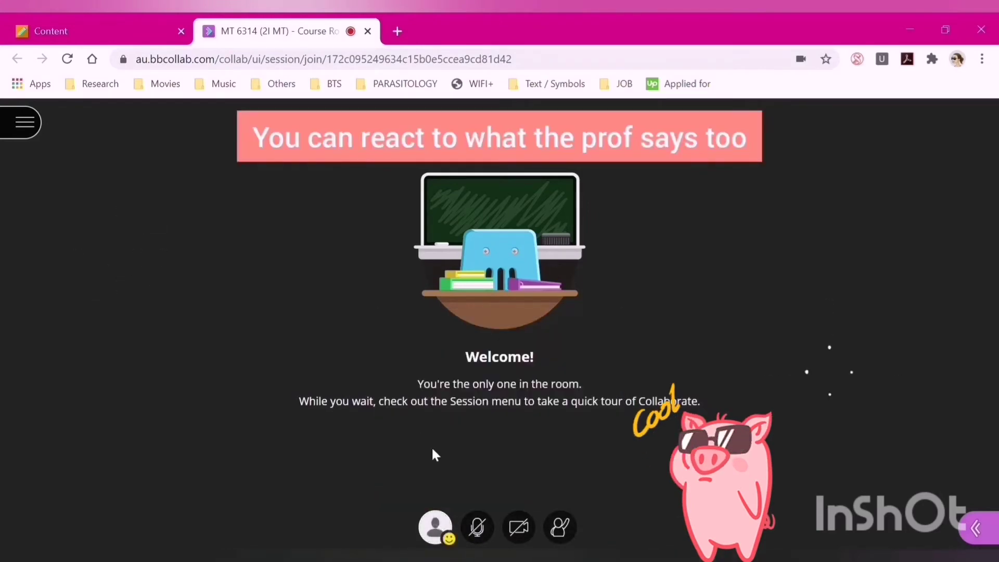
# Step: Close the status options keeping Happy and open the chat side panel
pyautogui.click(444, 531)
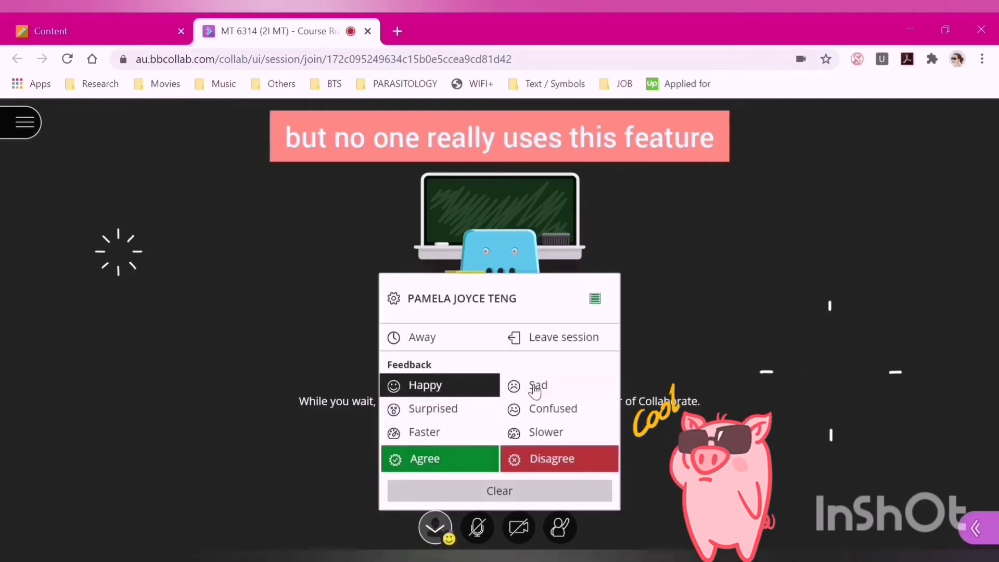
pyautogui.click(766, 318)
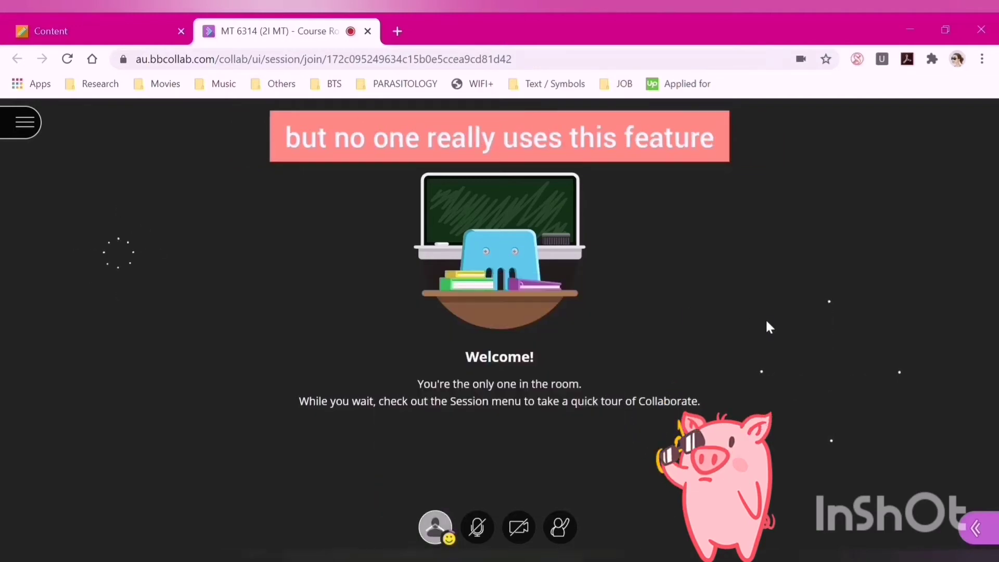
pyautogui.click(990, 530)
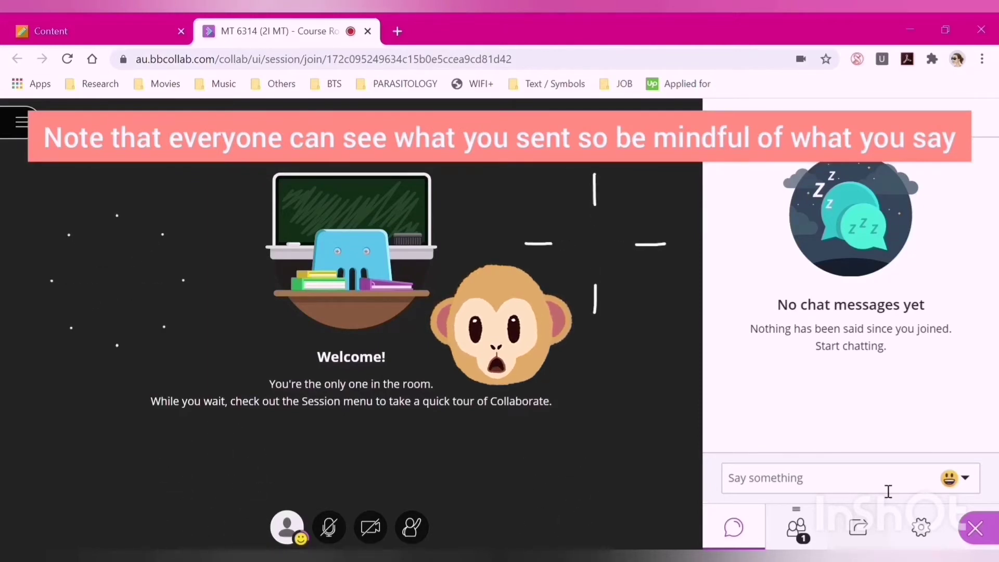
# Step: Check the Attendees list, close the side panel, and open the Session menu
pyautogui.click(797, 529)
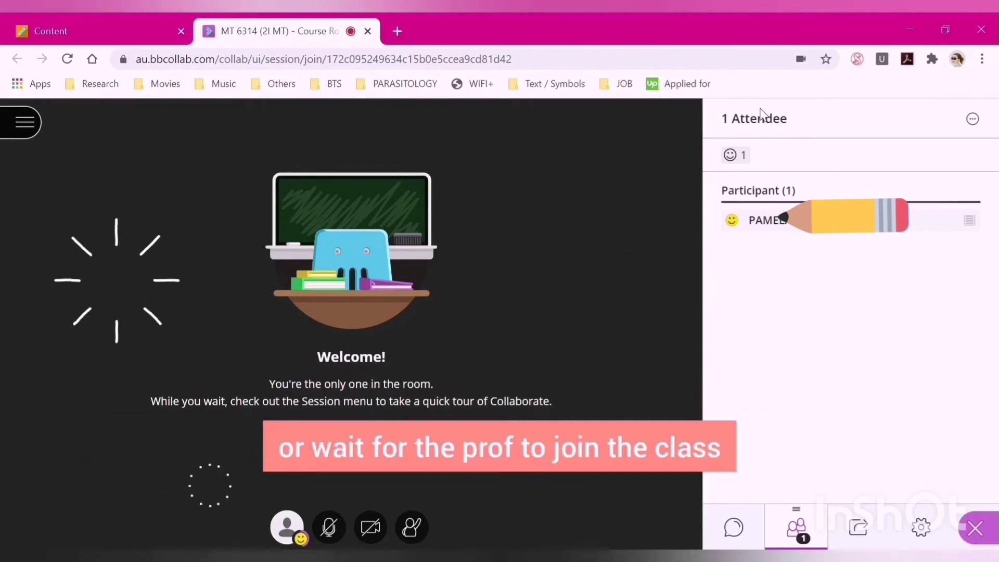
pyautogui.click(976, 528)
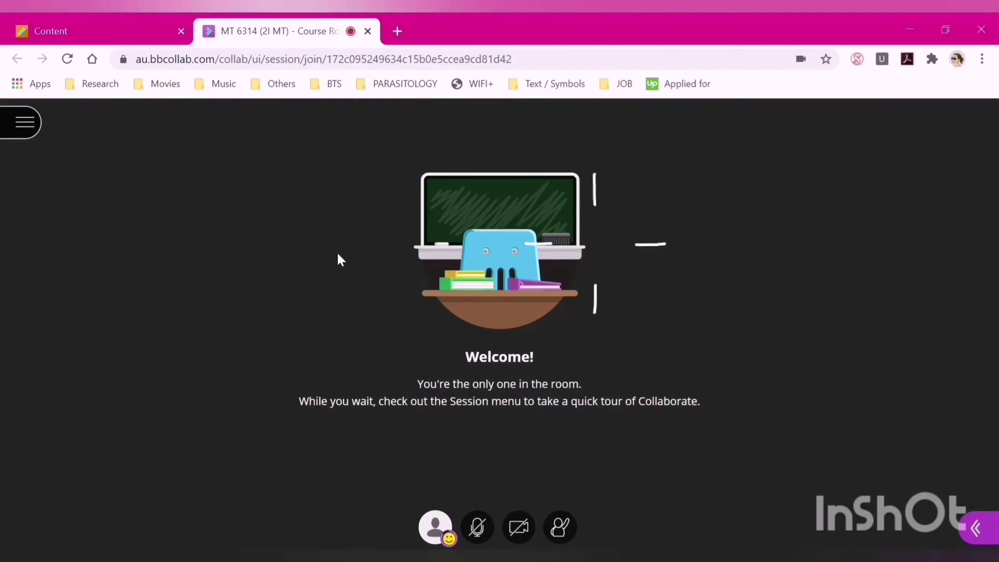
pyautogui.click(23, 126)
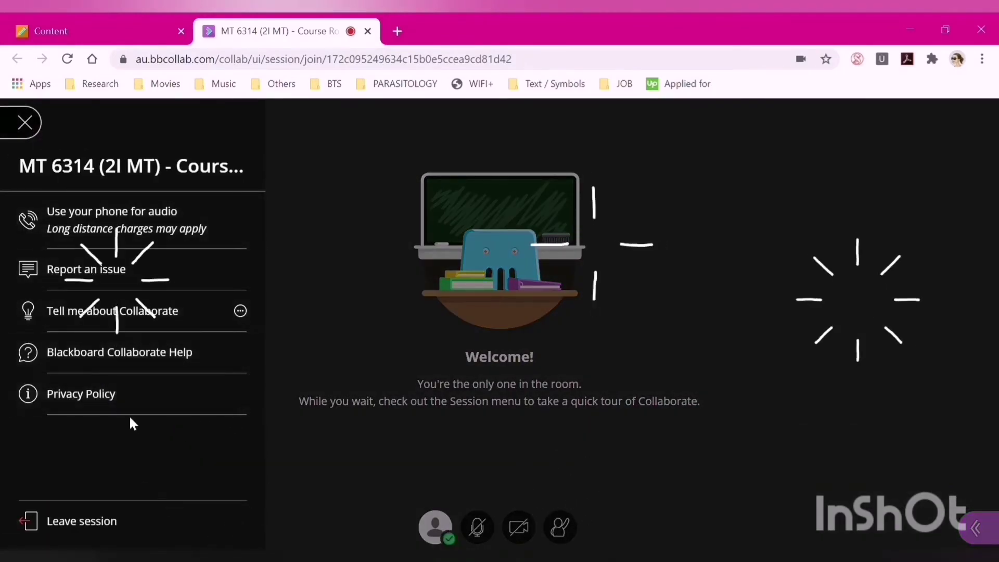
# Step: Leave the Collaborate Ultra session, skip the audio and video survey, and close the MT 6314 tab
pyautogui.click(133, 525)
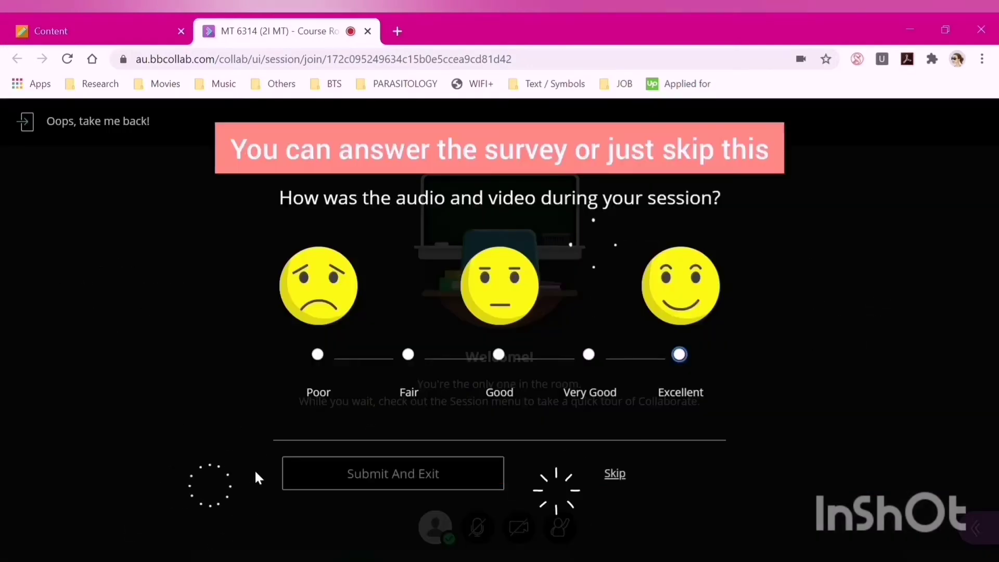
pyautogui.click(615, 473)
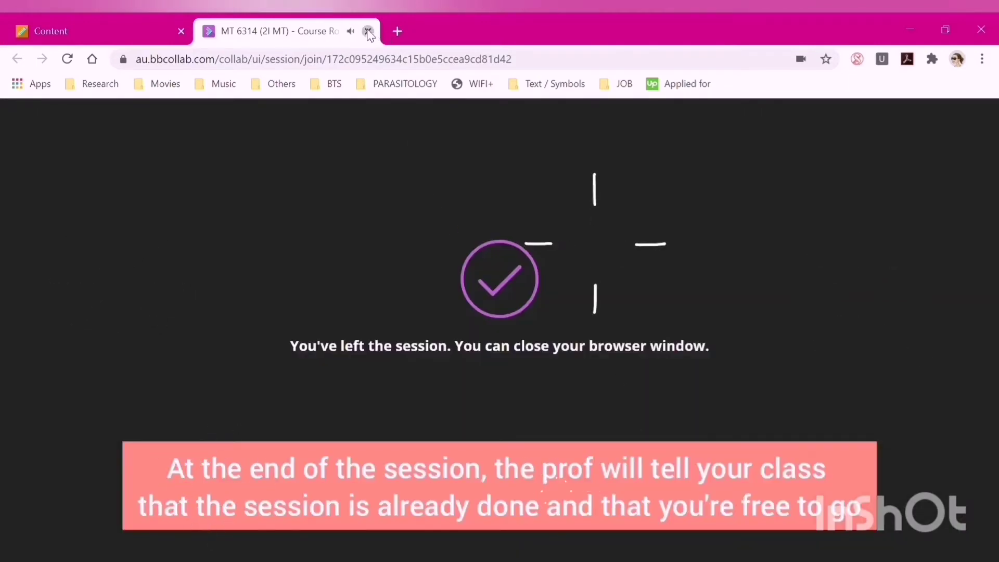
pyautogui.click(368, 31)
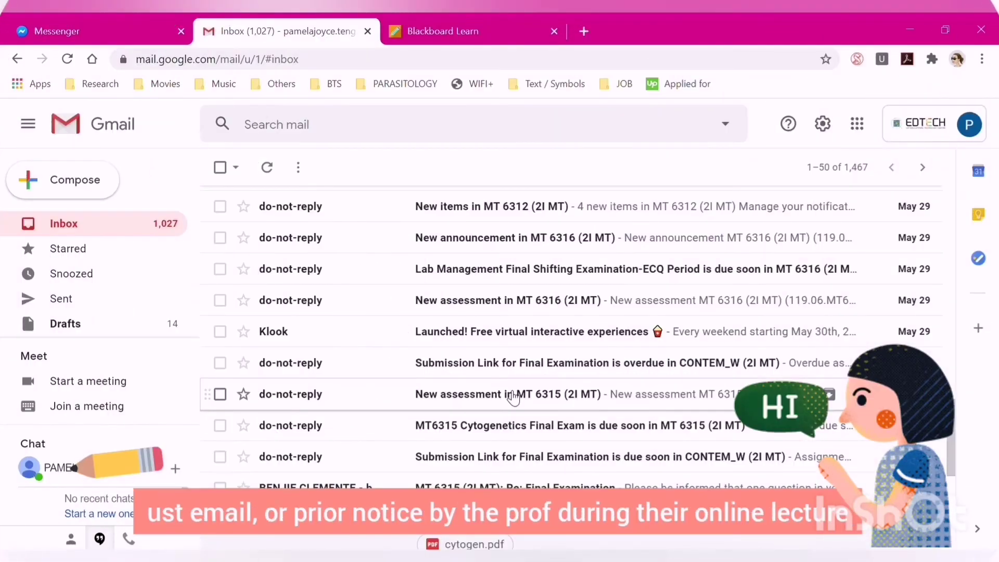
# Step: Open the MT 6315 new-assessment email and scroll the class chat's quiz announcements
pyautogui.click(513, 391)
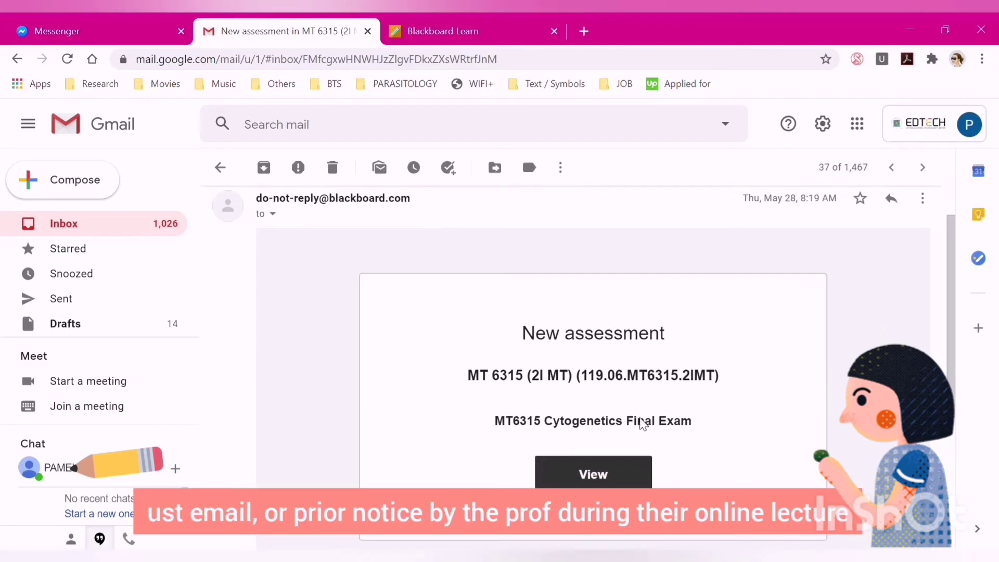
pyautogui.scroll(-1, 650, 422)
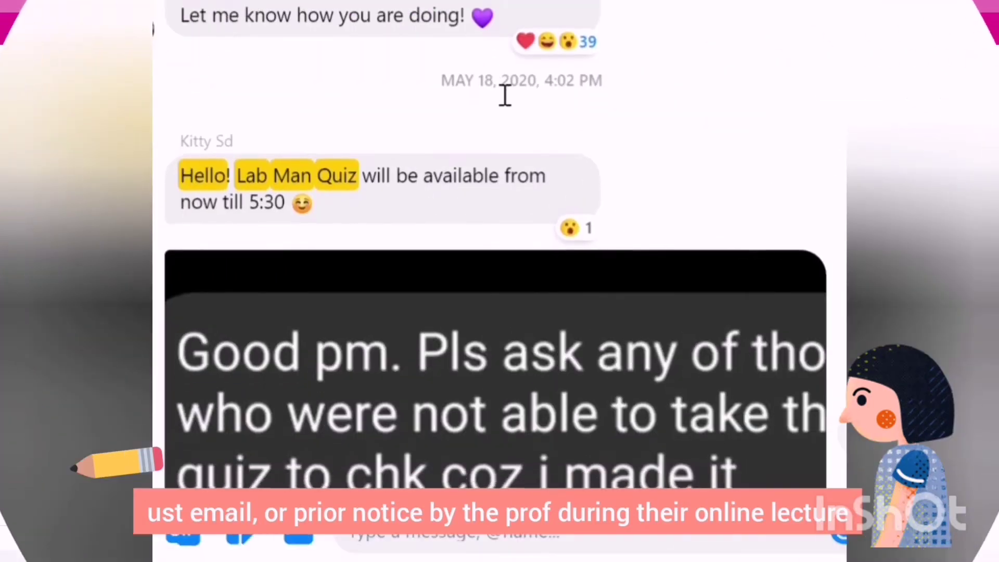
pyautogui.scroll(-3, 495, 94)
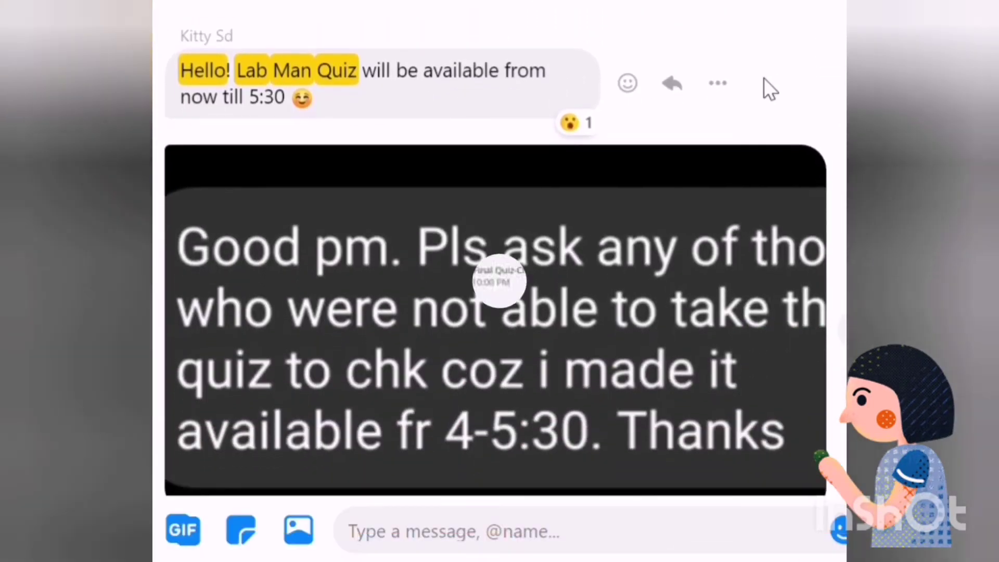